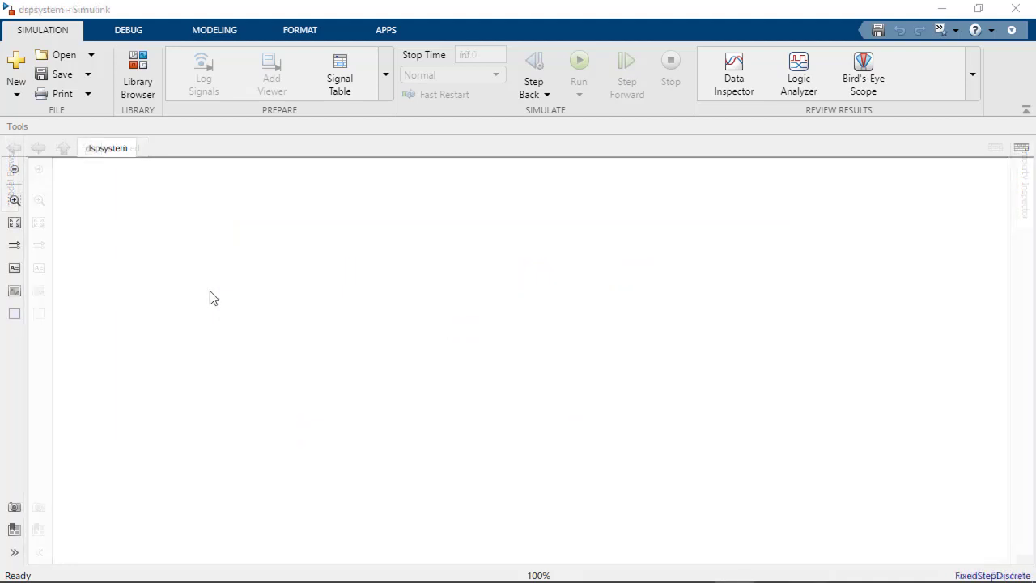
- From the Library Browser, open DSP System Toolbox's Filtering library in its own maximized window
click(136, 79)
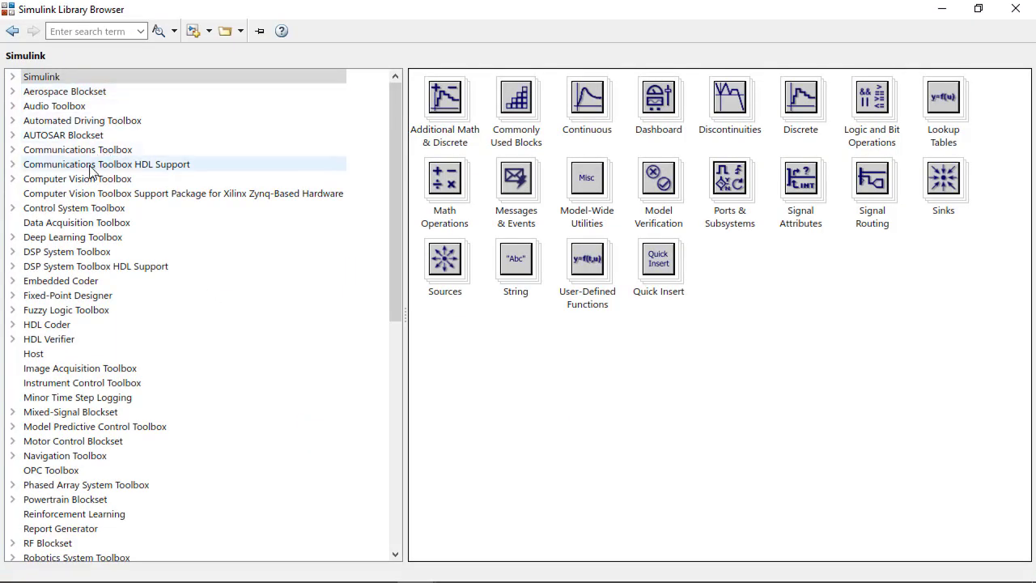
click(35, 256)
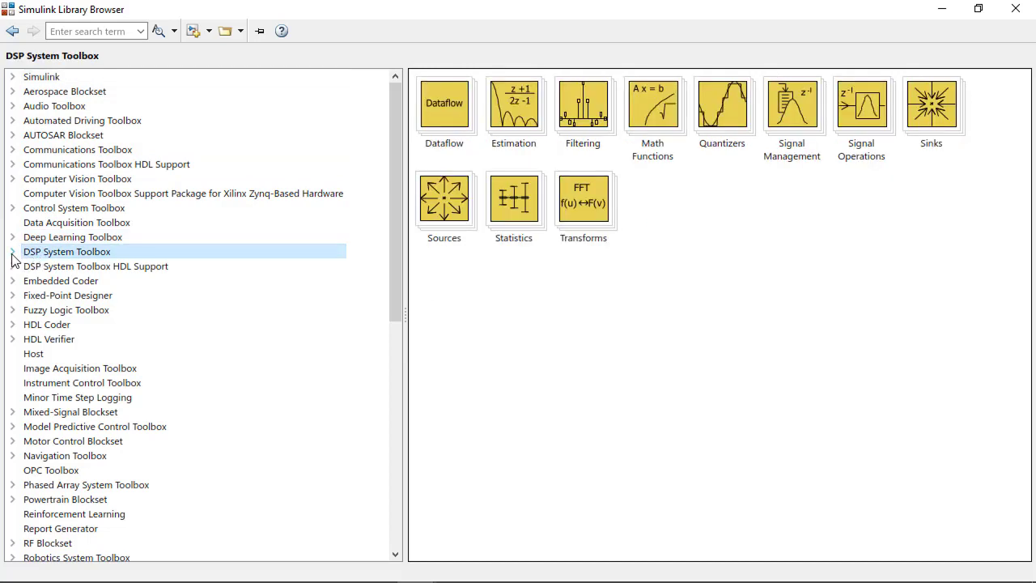
click(12, 253)
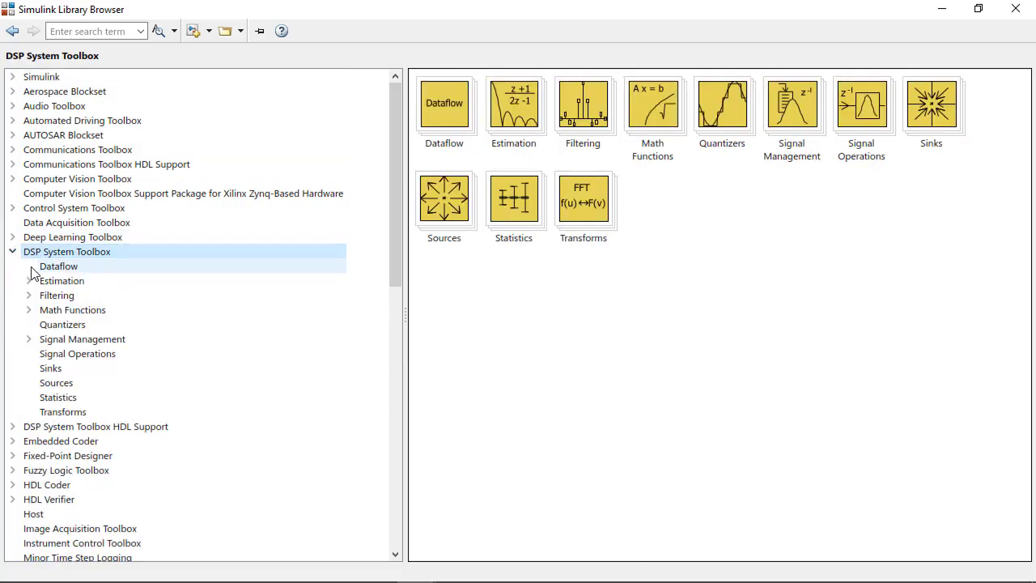
right_click(49, 296)
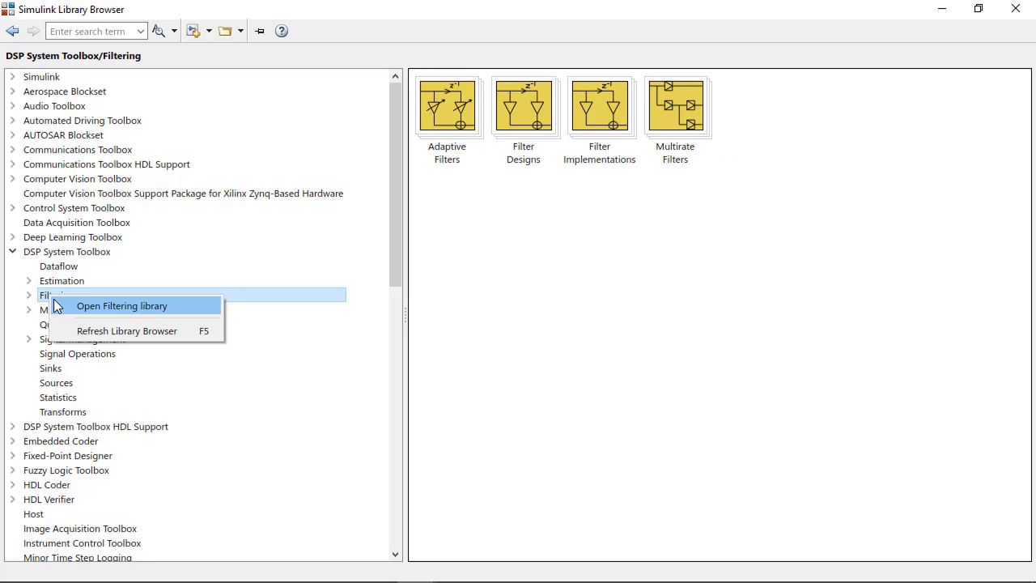
click(69, 307)
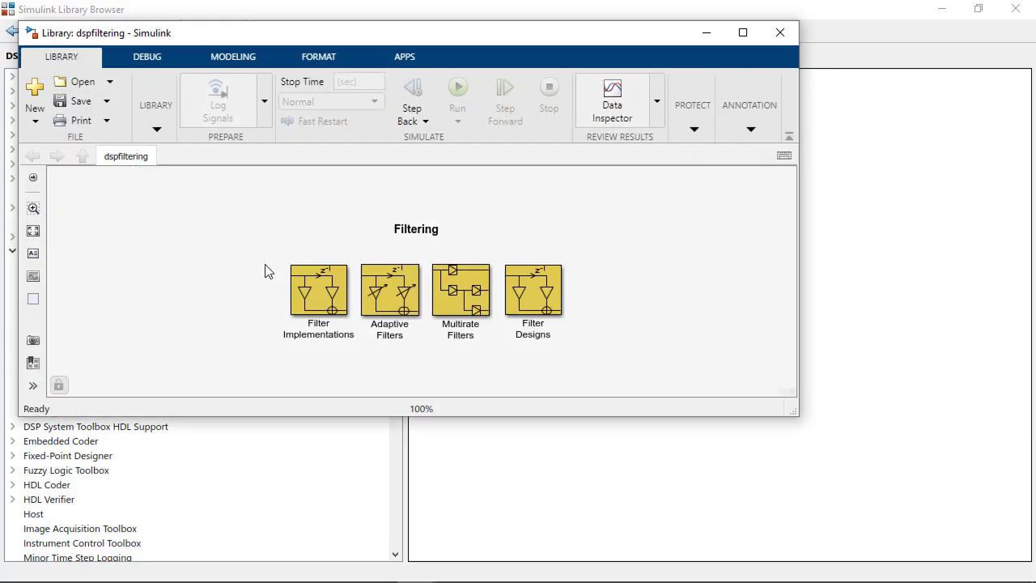
click(753, 33)
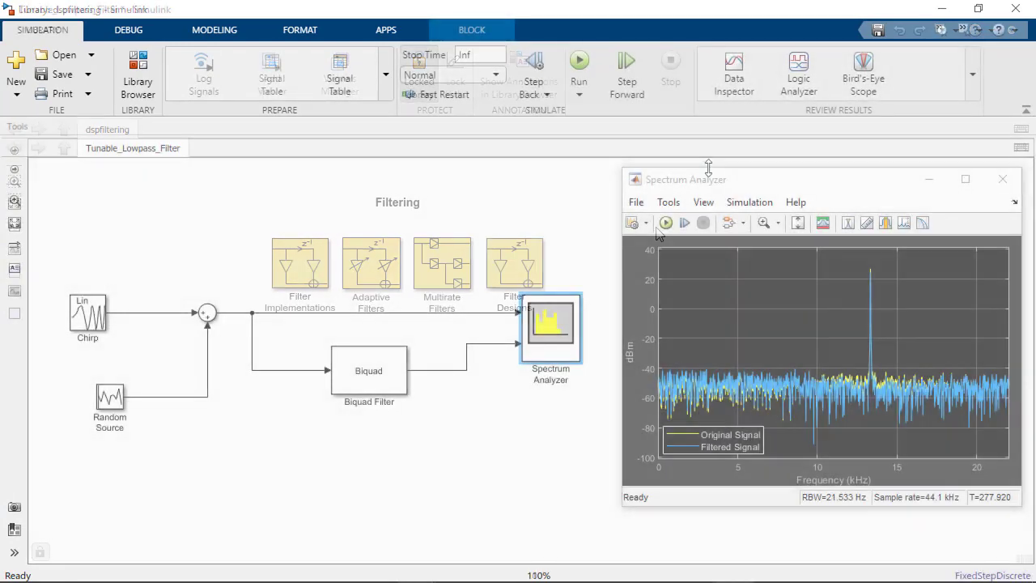
- Rerun the simulation from the Spectrum Analyzer window
click(666, 224)
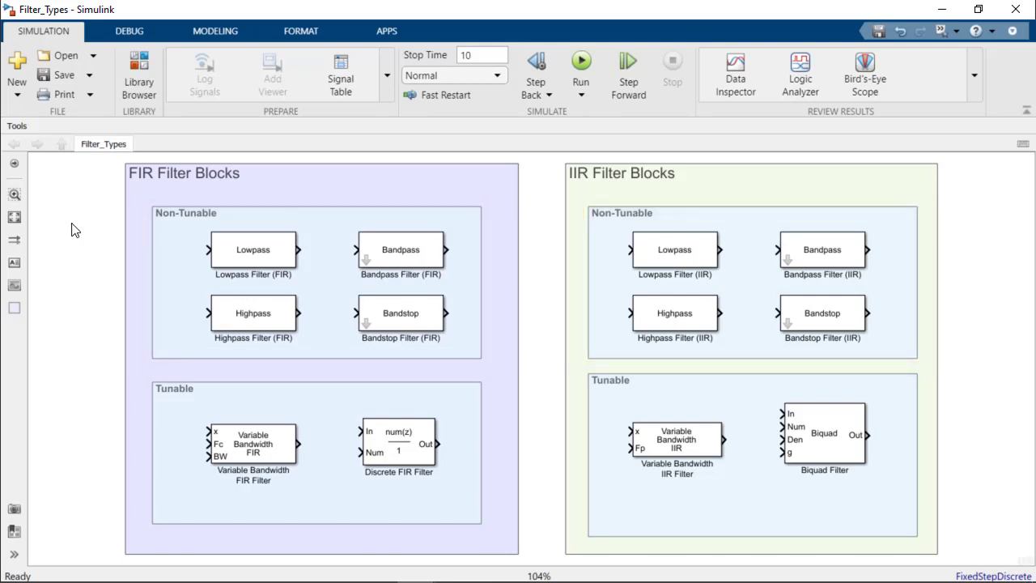
- Browse the DSP System Toolbox Filtering > Filter Designs blocks in the Library Browser
click(142, 93)
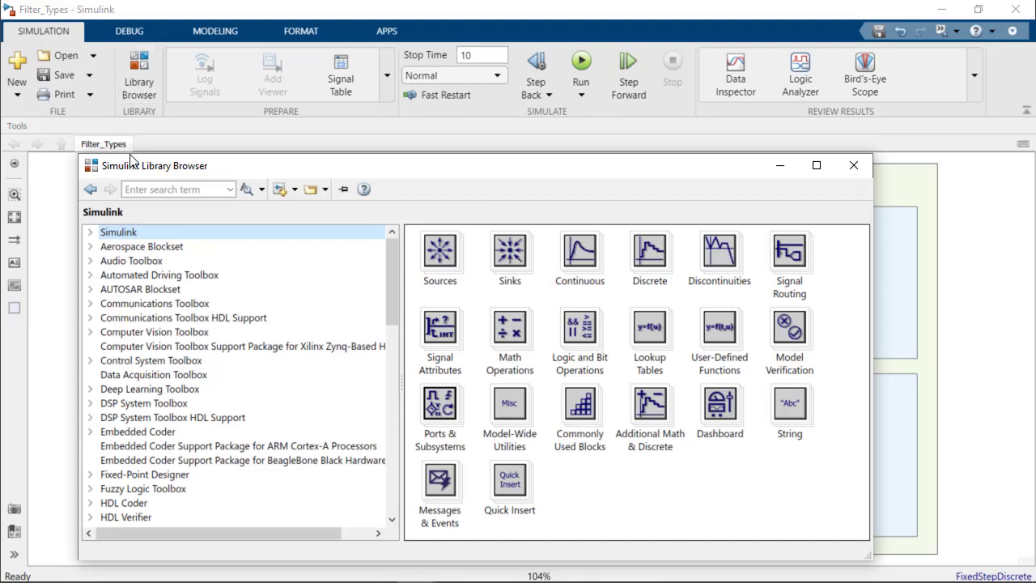
click(90, 404)
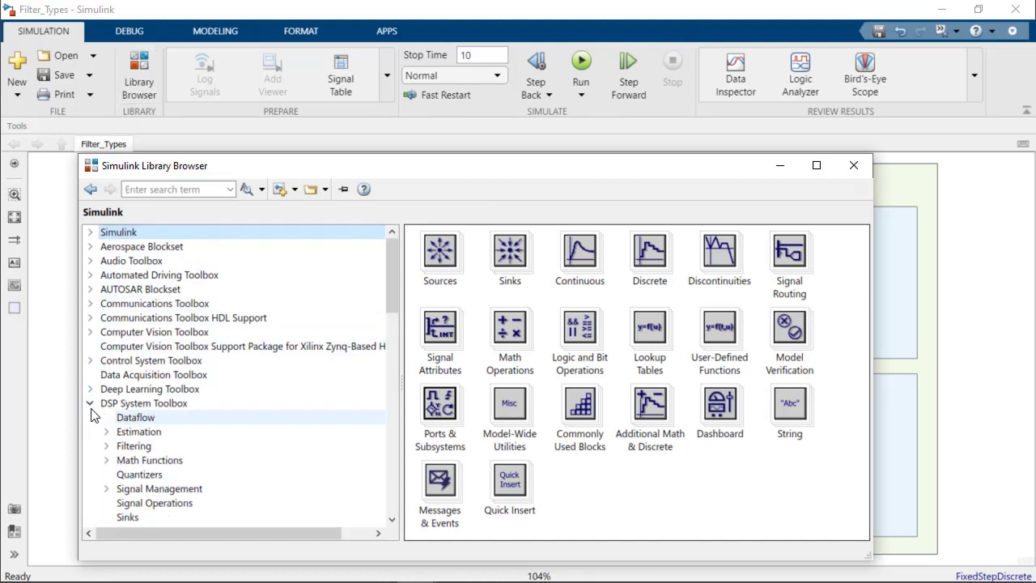
click(107, 446)
click(139, 473)
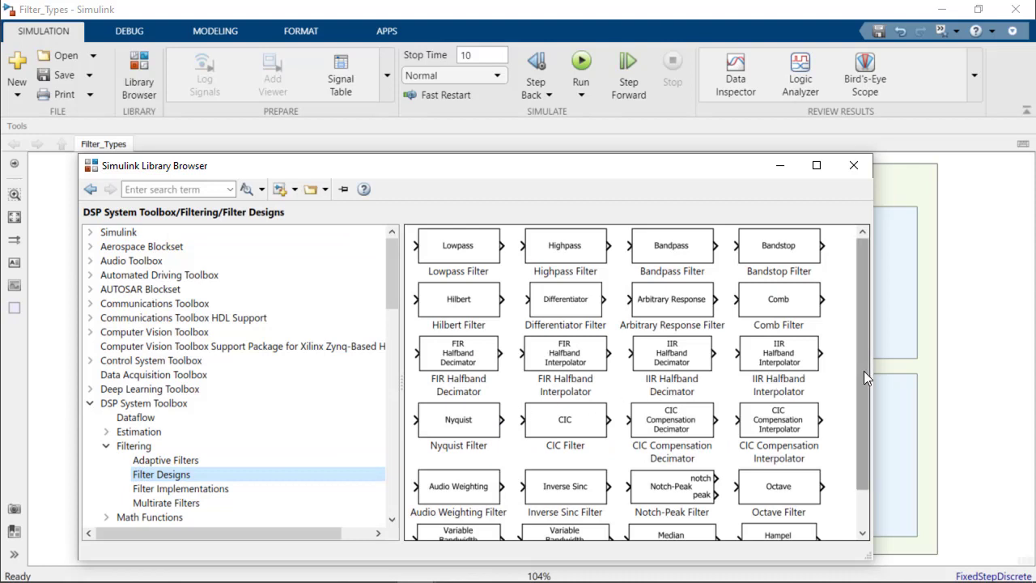
mouse_move(864, 371)
mouse_down()
mouse_move(875, 427)
mouse_move(856, 355)
mouse_up()
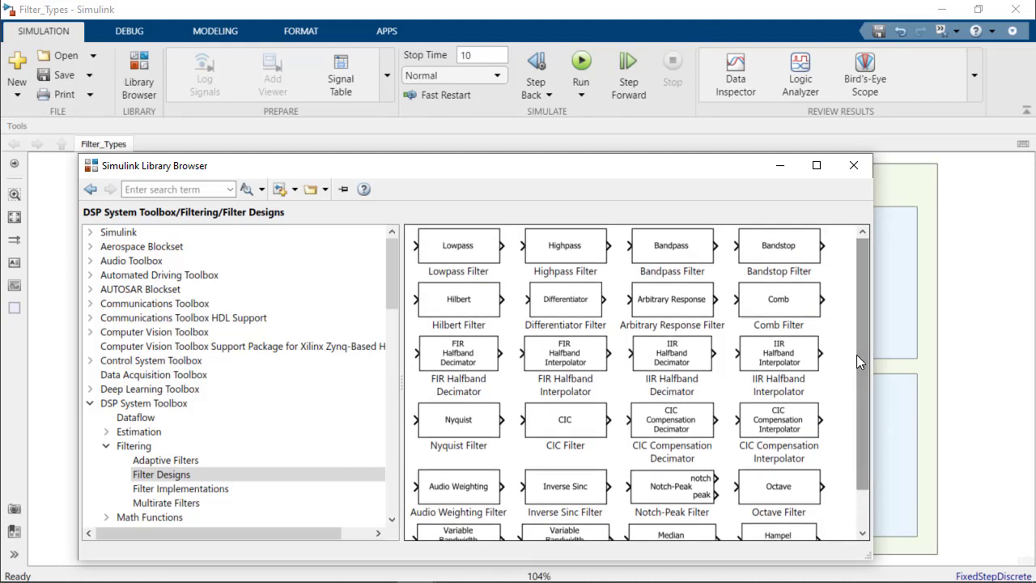
click(853, 166)
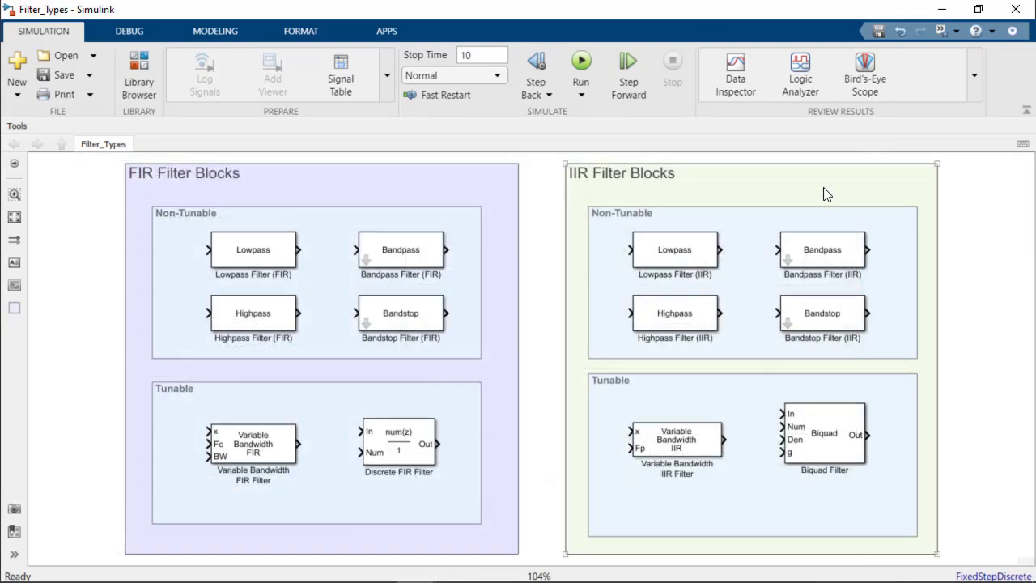
click(270, 253)
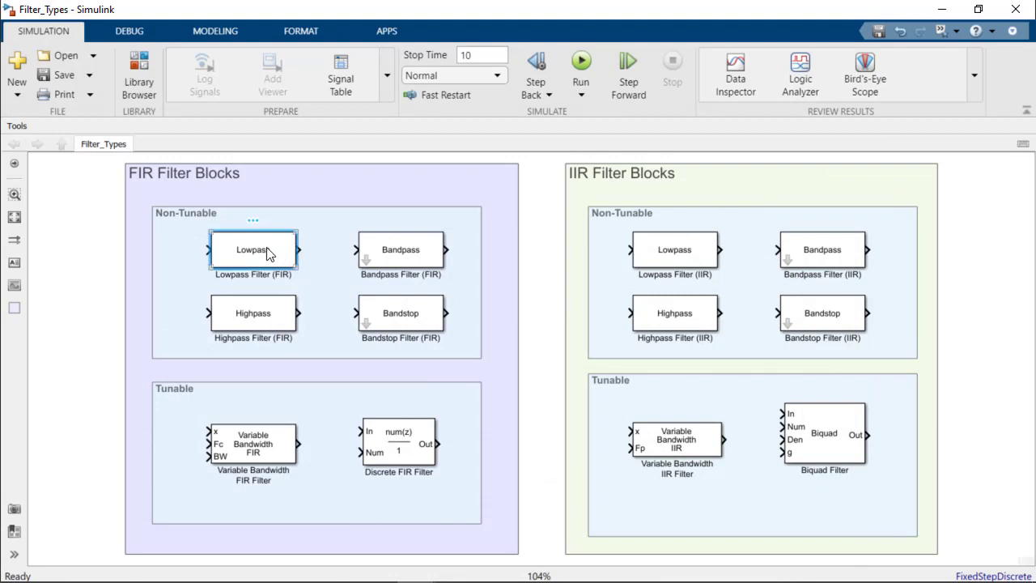
double_click(270, 253)
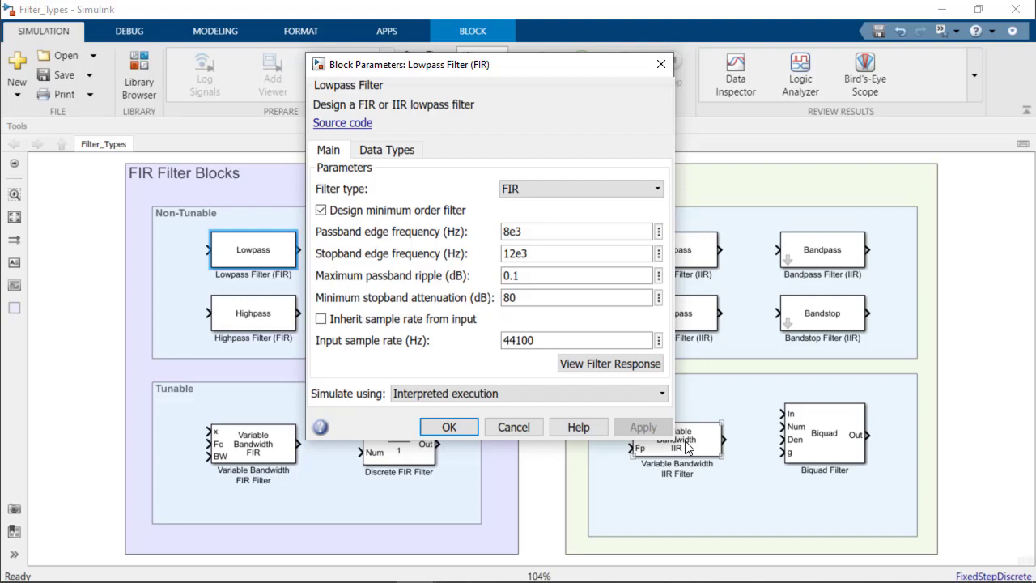
click(650, 189)
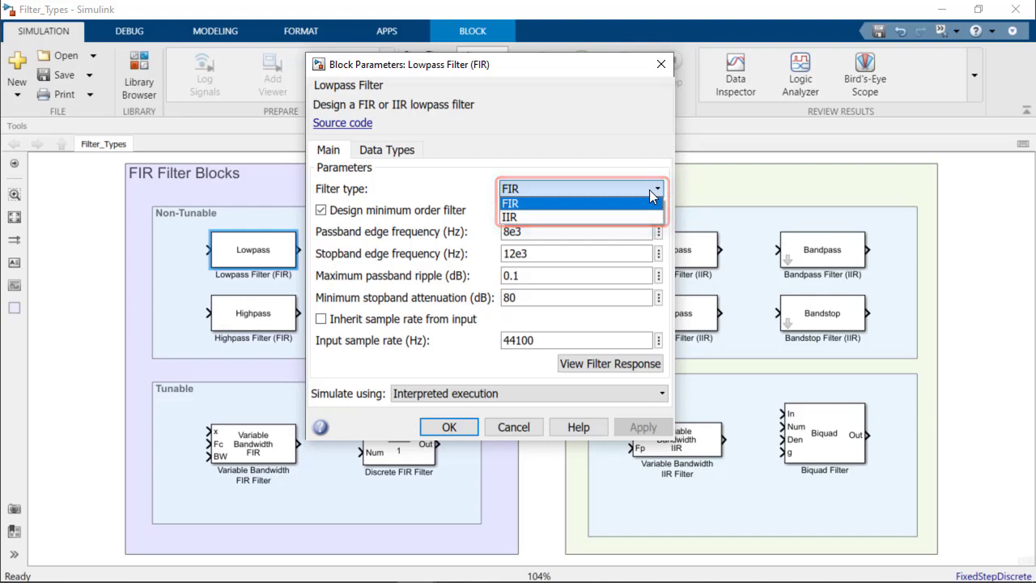
click(646, 102)
click(662, 63)
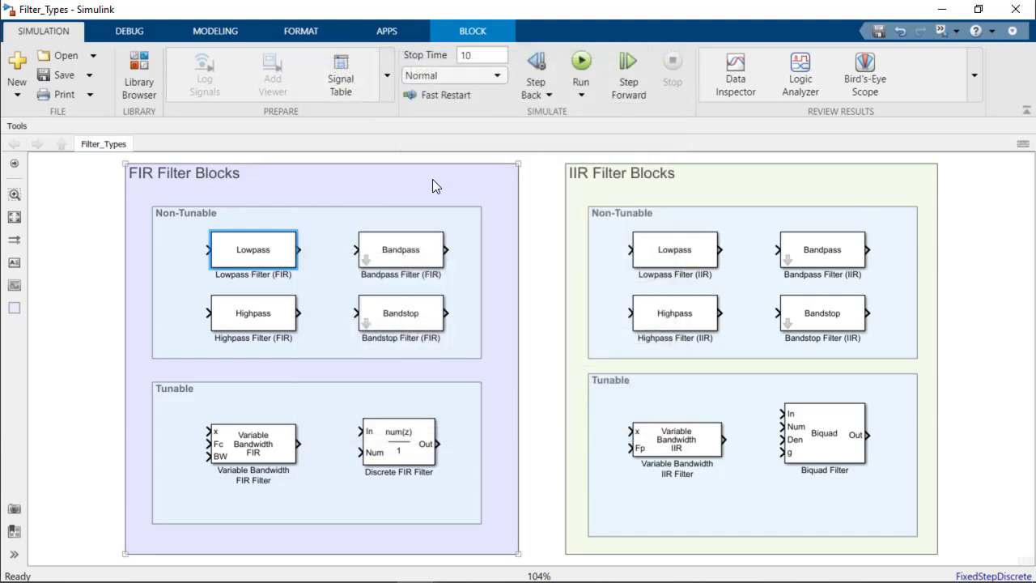
click(73, 217)
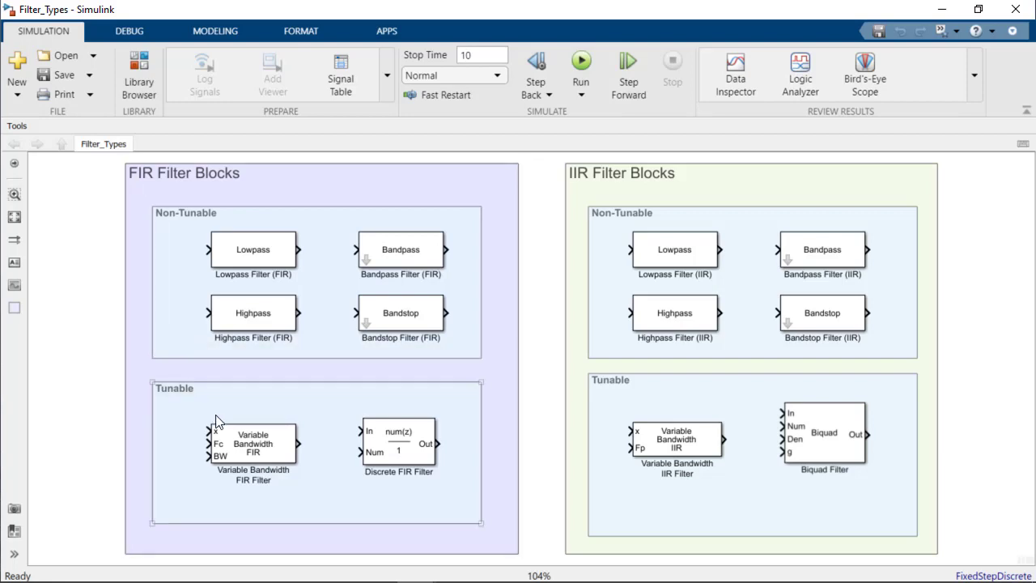
double_click(228, 436)
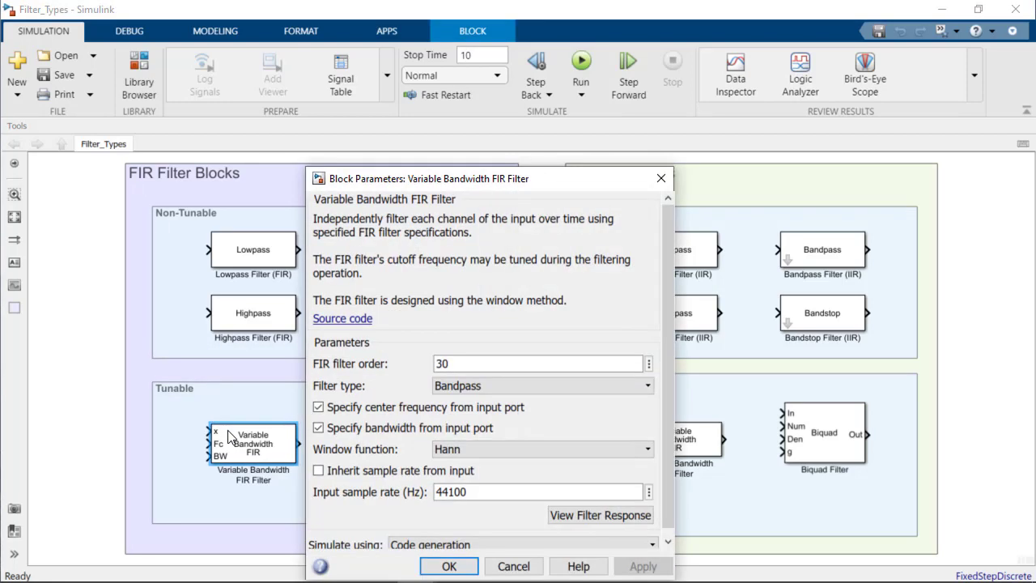
click(443, 387)
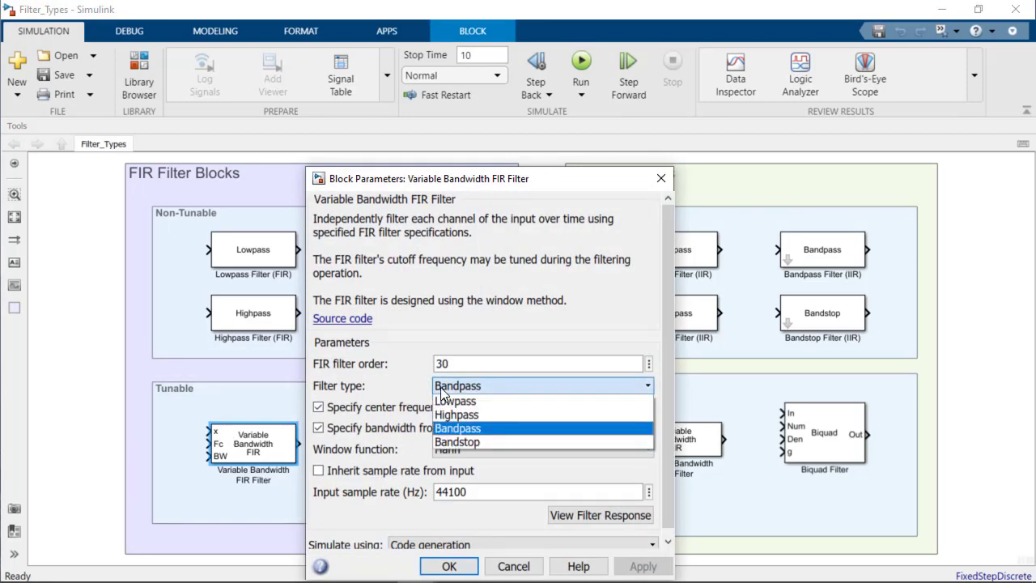
click(442, 388)
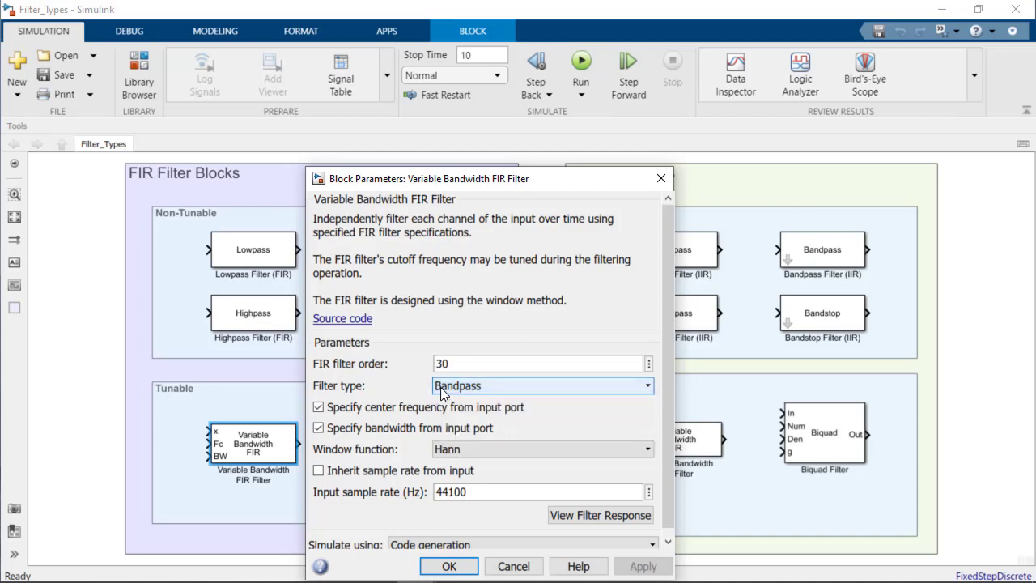
click(403, 428)
click(404, 408)
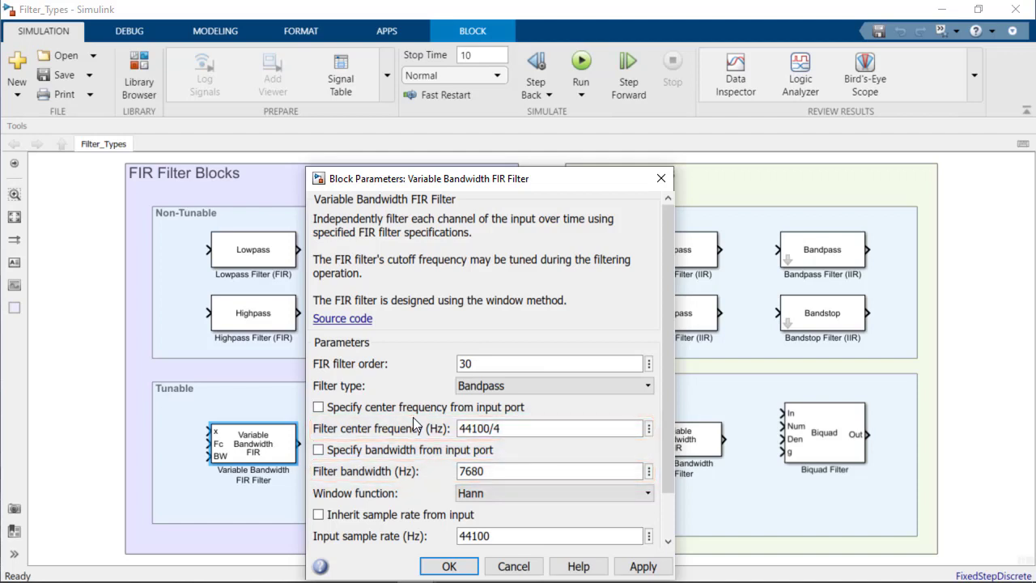
click(422, 409)
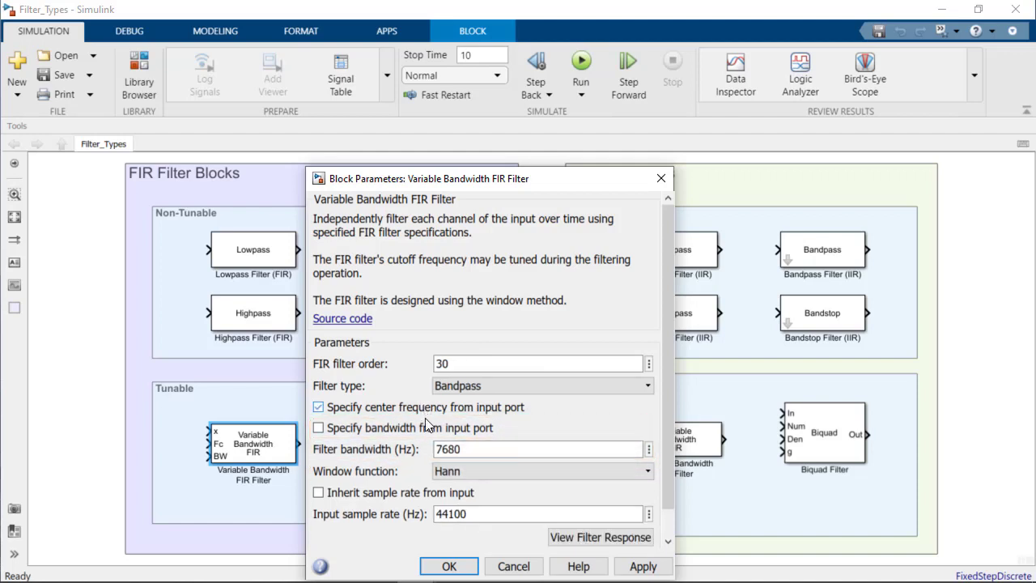
click(427, 429)
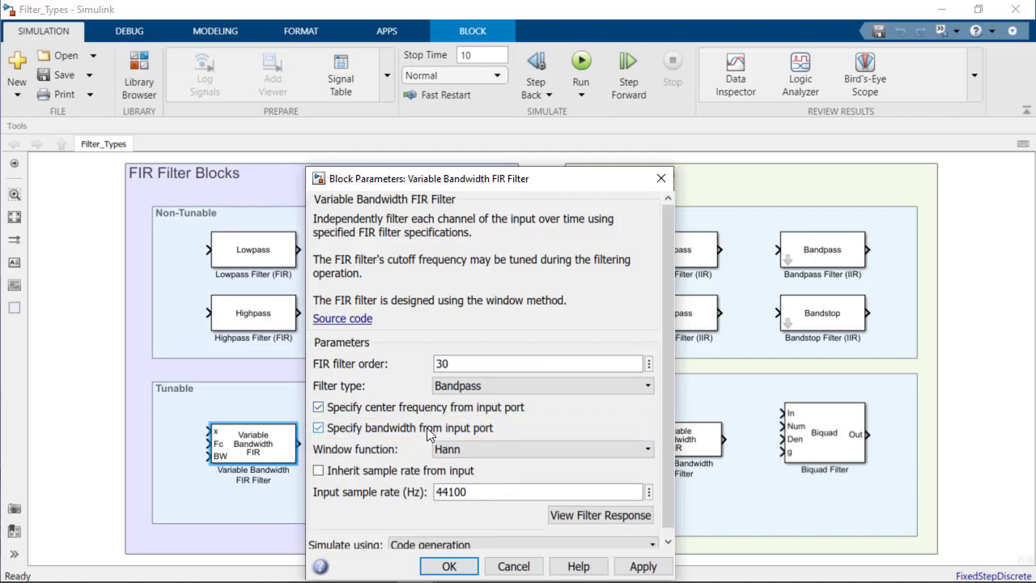
click(636, 567)
click(449, 567)
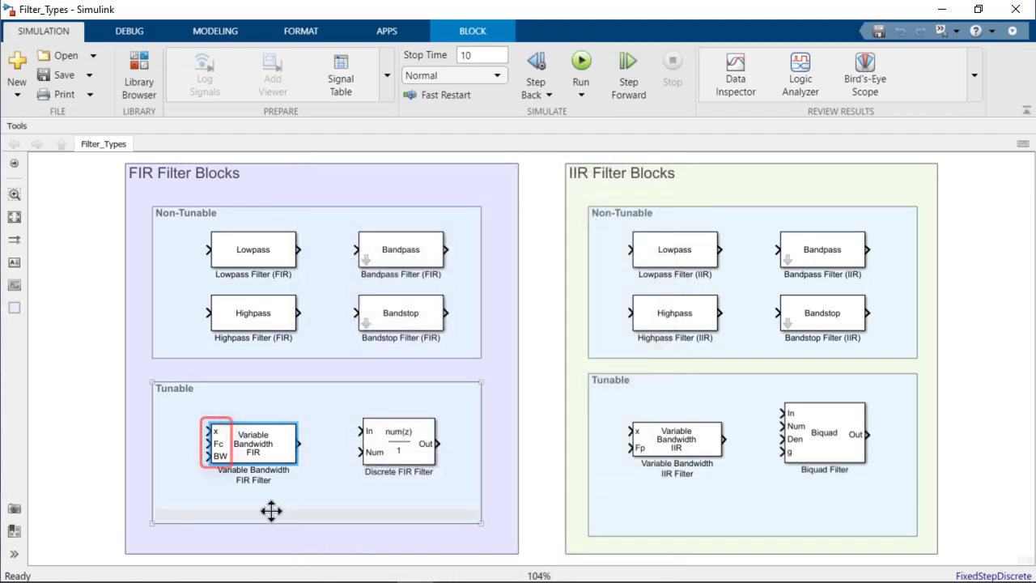
click(139, 470)
click(166, 449)
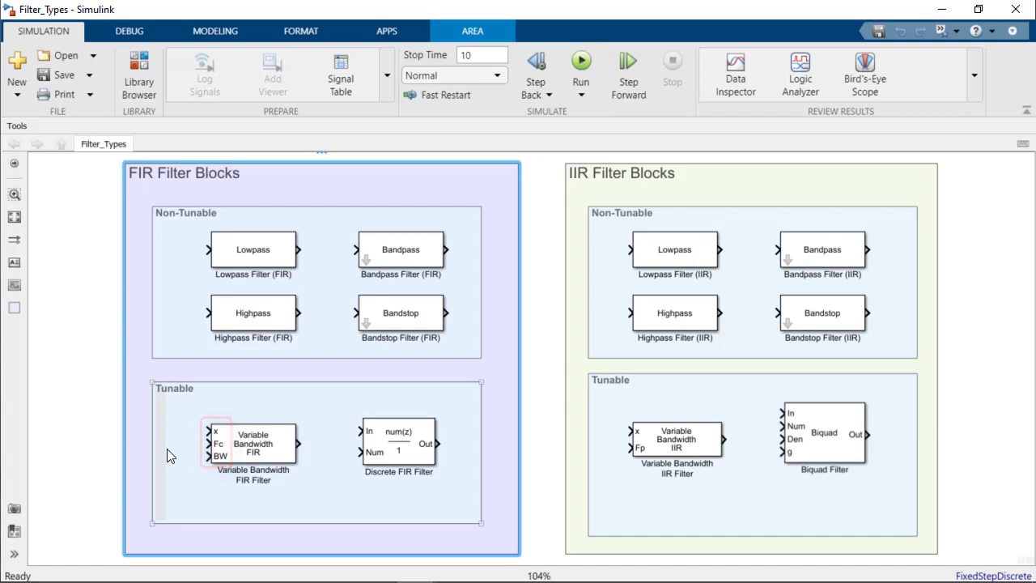
click(167, 454)
click(115, 405)
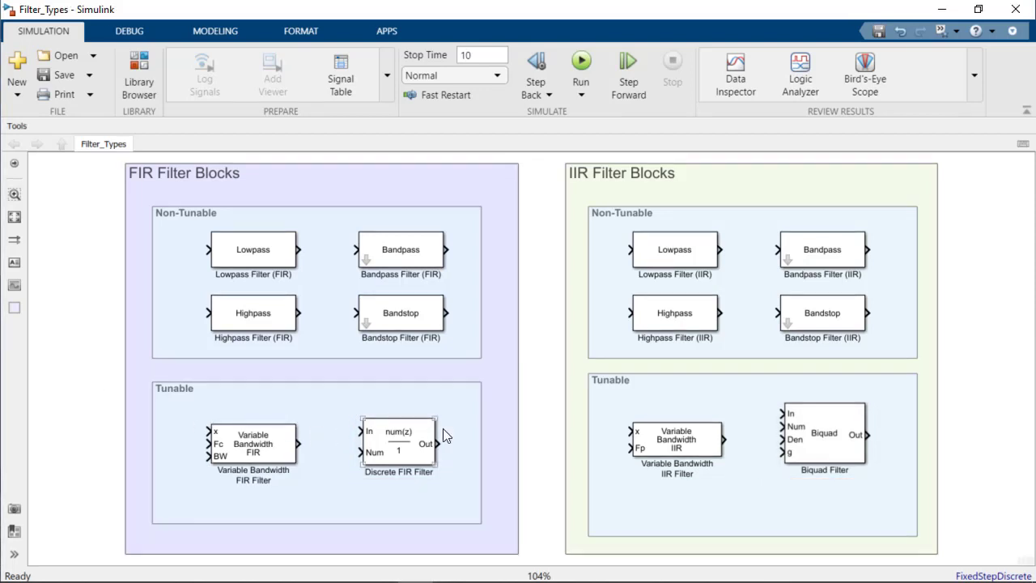
click(817, 423)
double_click(815, 422)
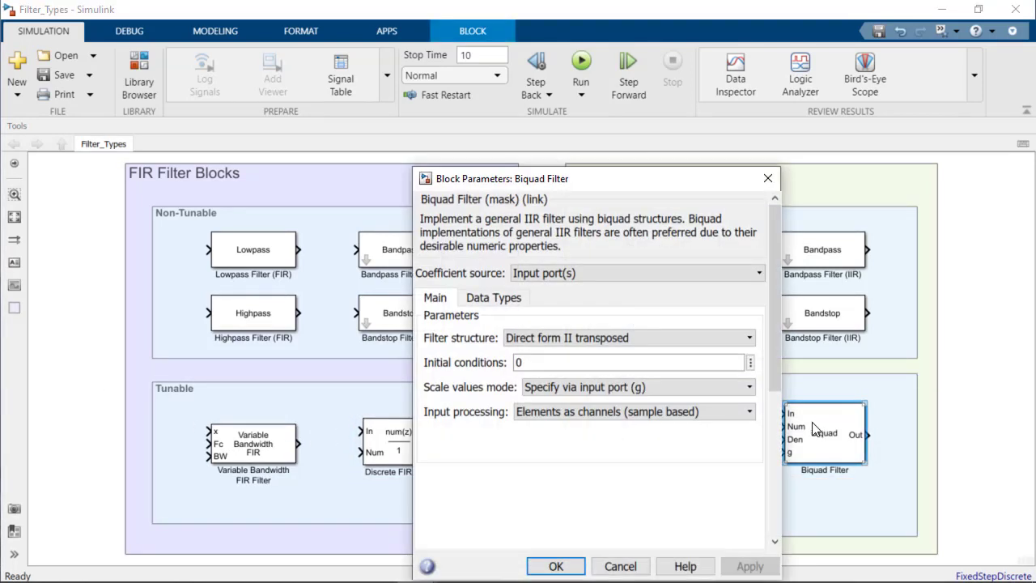
click(752, 275)
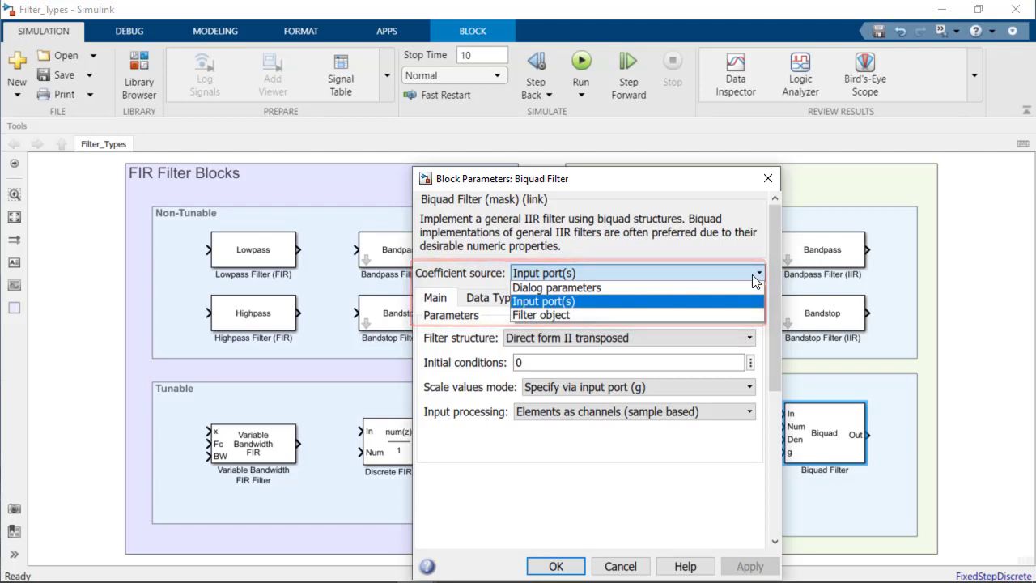
click(753, 275)
click(775, 180)
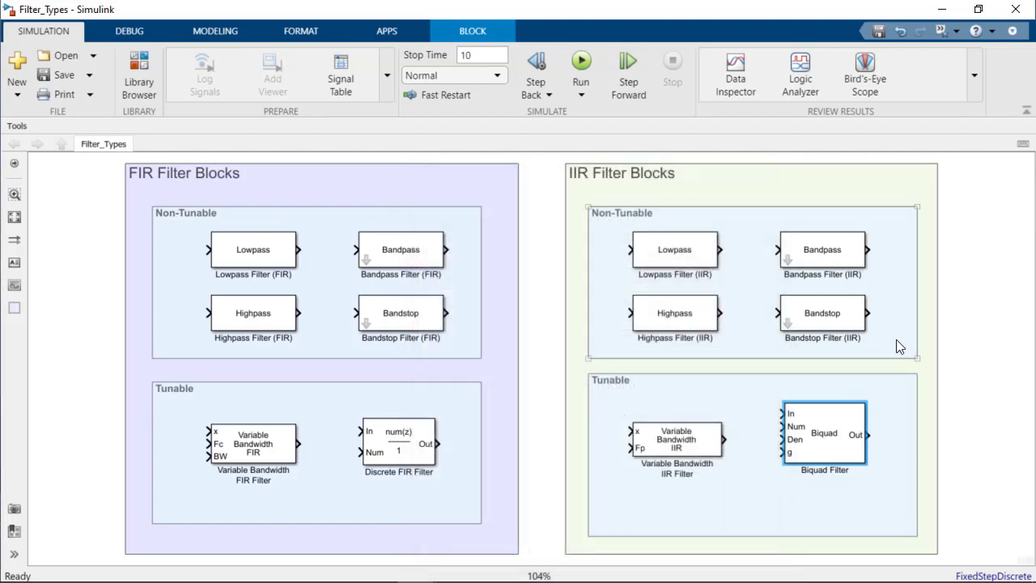
- Deselect the Biquad Filter block by clicking empty canvas
click(950, 405)
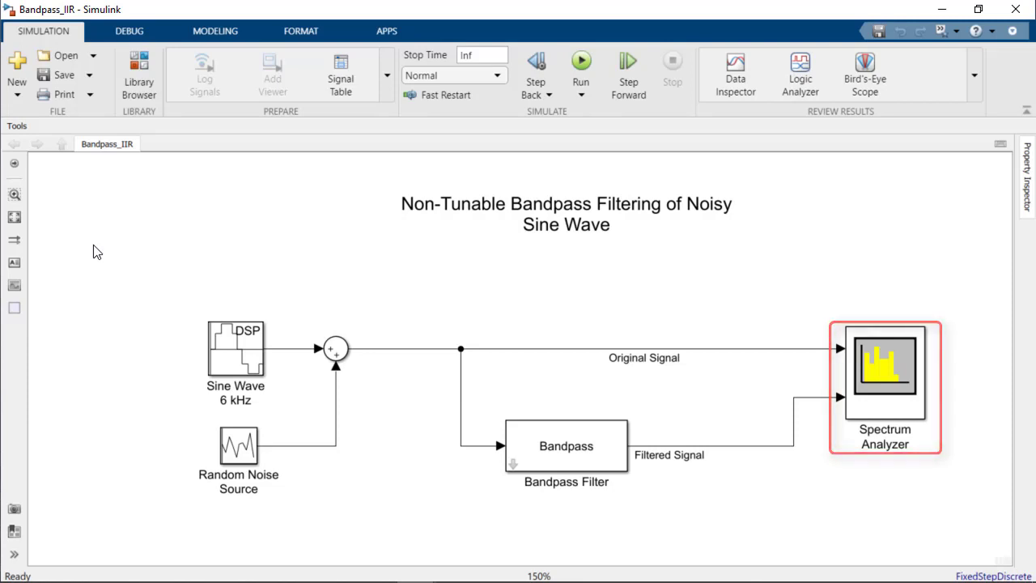
- View the Bandpass Filter block's magnitude and phase response from its parameters dialog
double_click(547, 463)
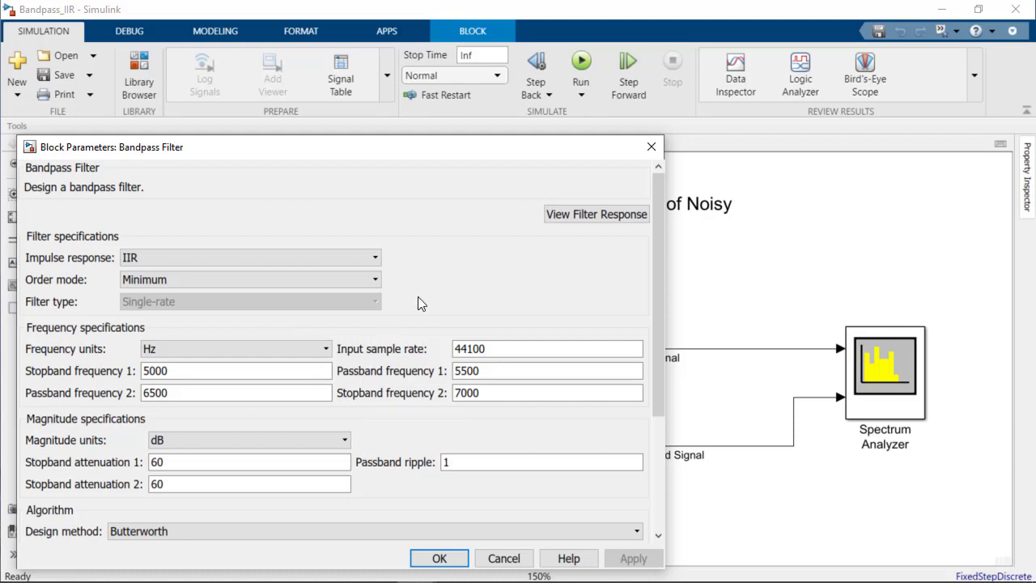
click(571, 215)
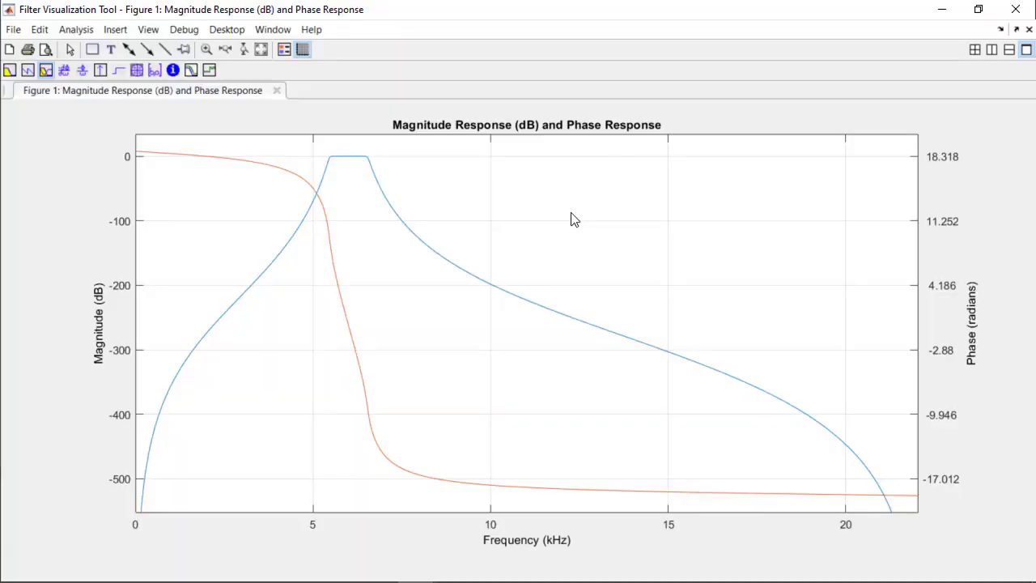
- Show the bandpass filter's impulse response, then its pole-zero plot
click(97, 72)
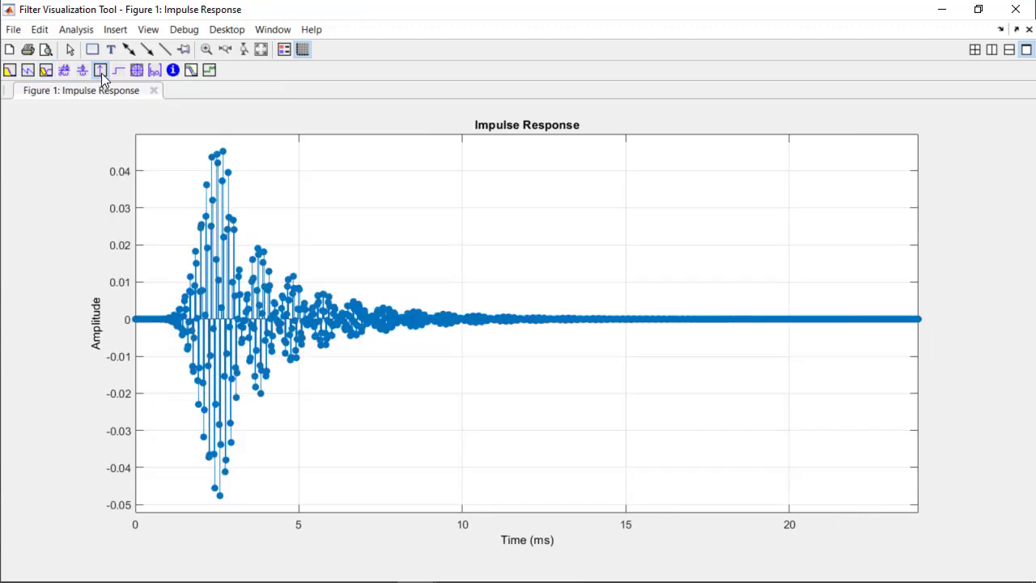
click(137, 71)
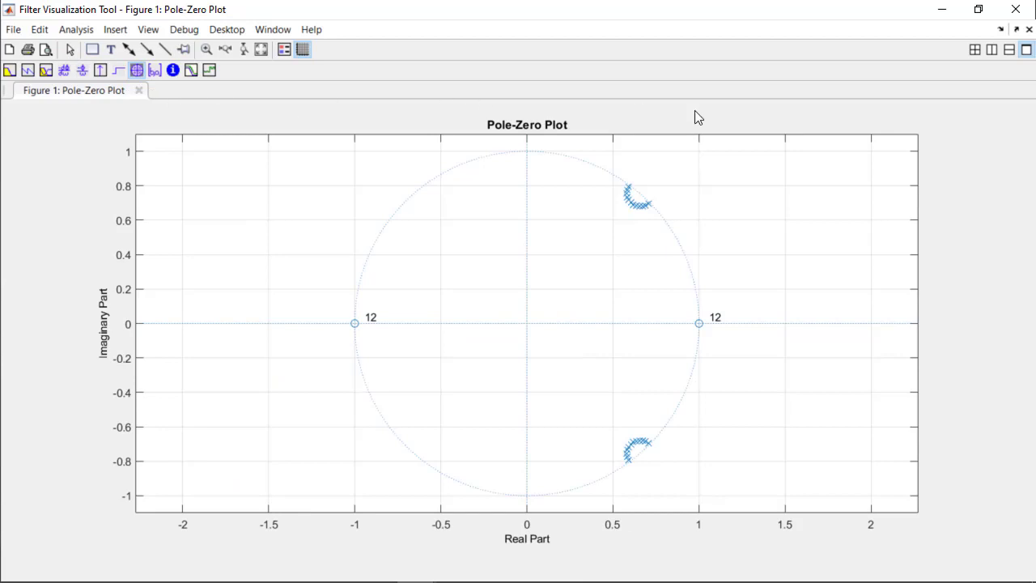
- Minimize FVTool, run the Bandpass_IIR model and view its Spectrum Analyzer results
click(942, 12)
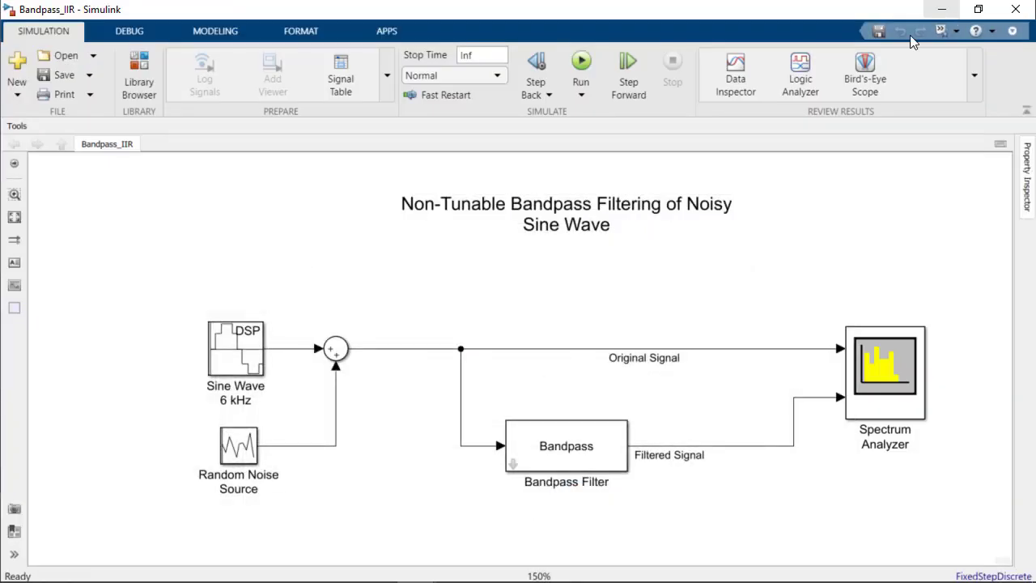
click(581, 63)
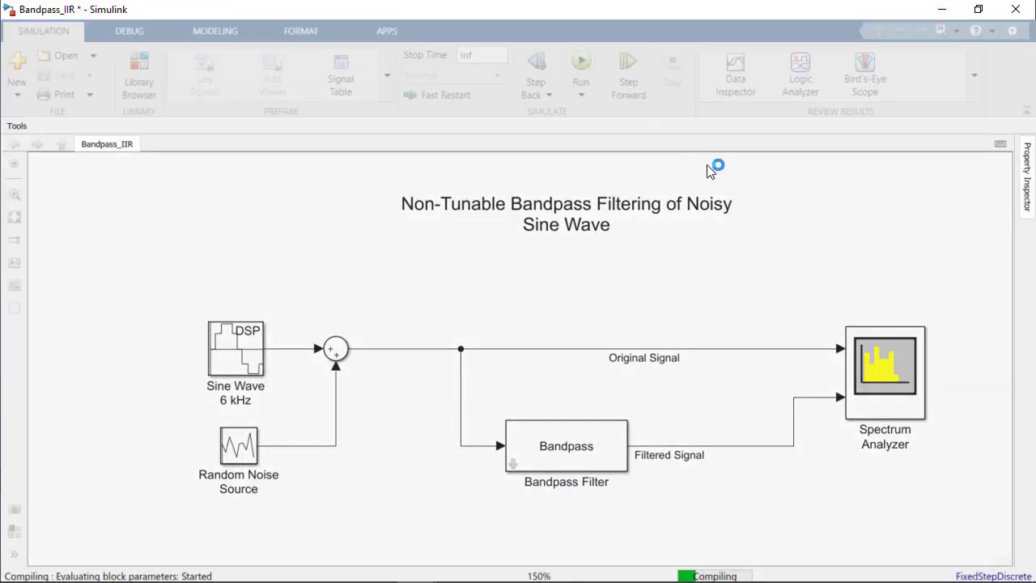
click(881, 340)
double_click(881, 338)
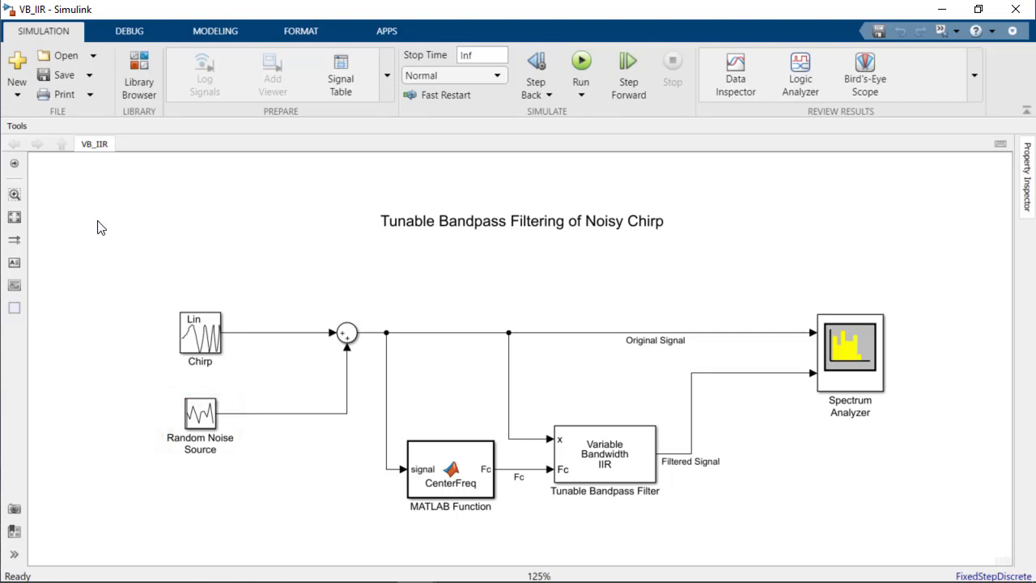
double_click(576, 447)
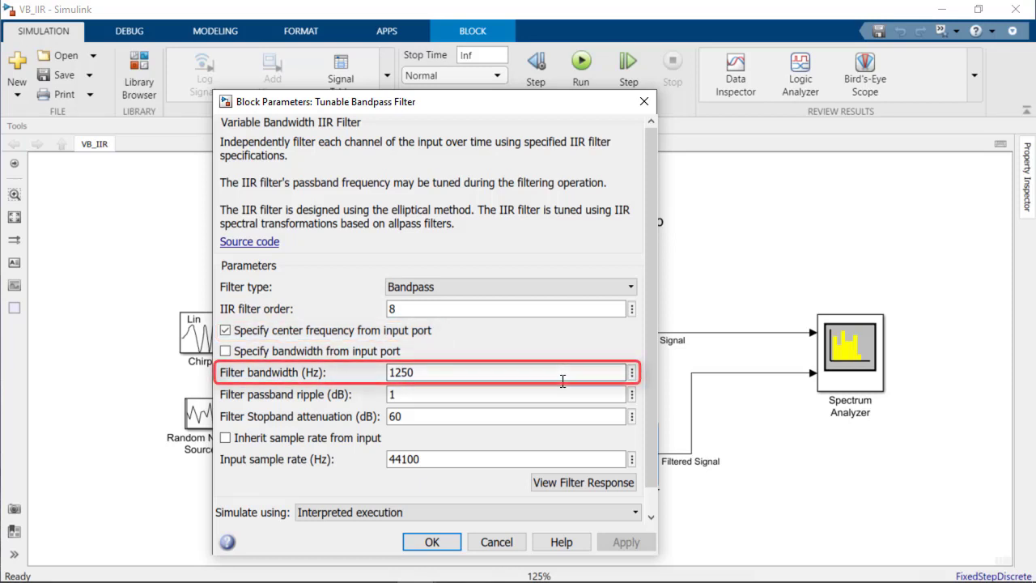
key(Escape)
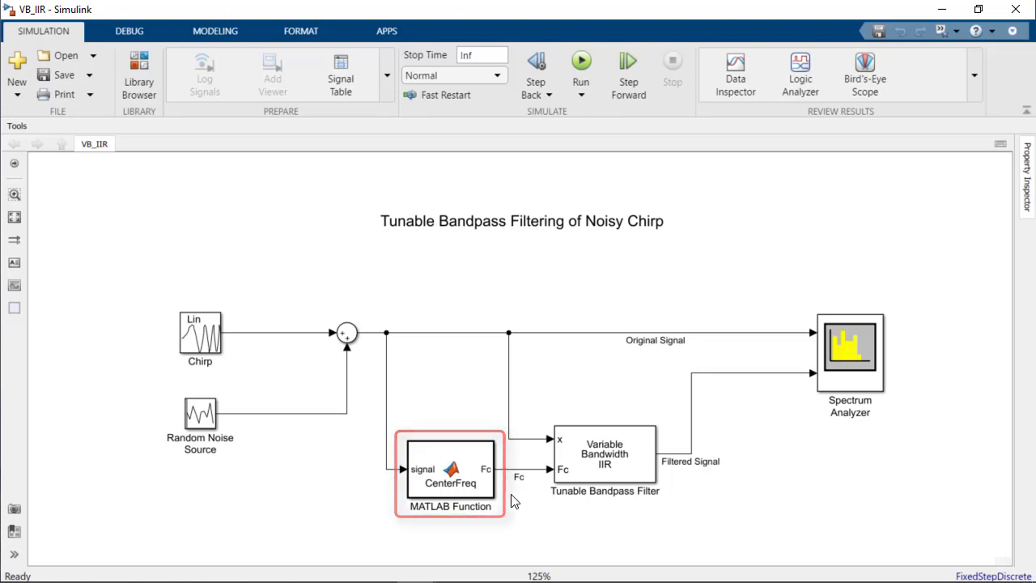
double_click(479, 470)
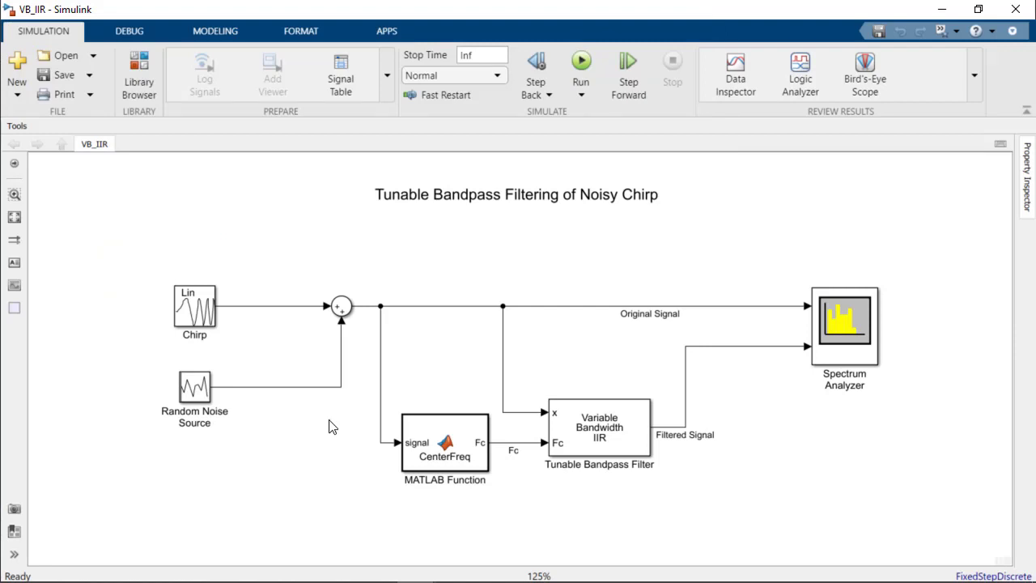
- Run VB_IIR, open its Spectrum Analyzer and switch the measured trace to Original Signal
click(587, 71)
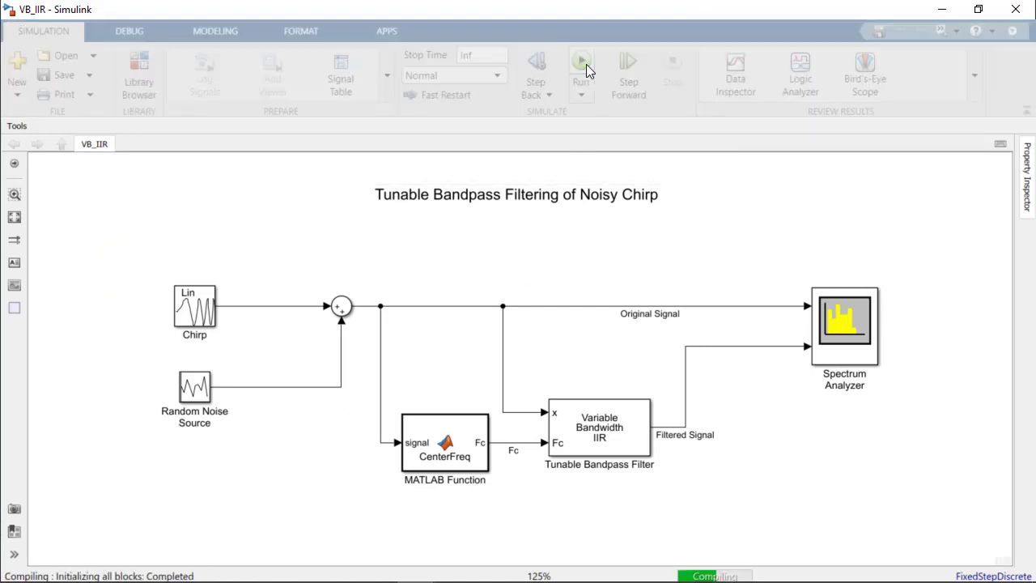
double_click(841, 304)
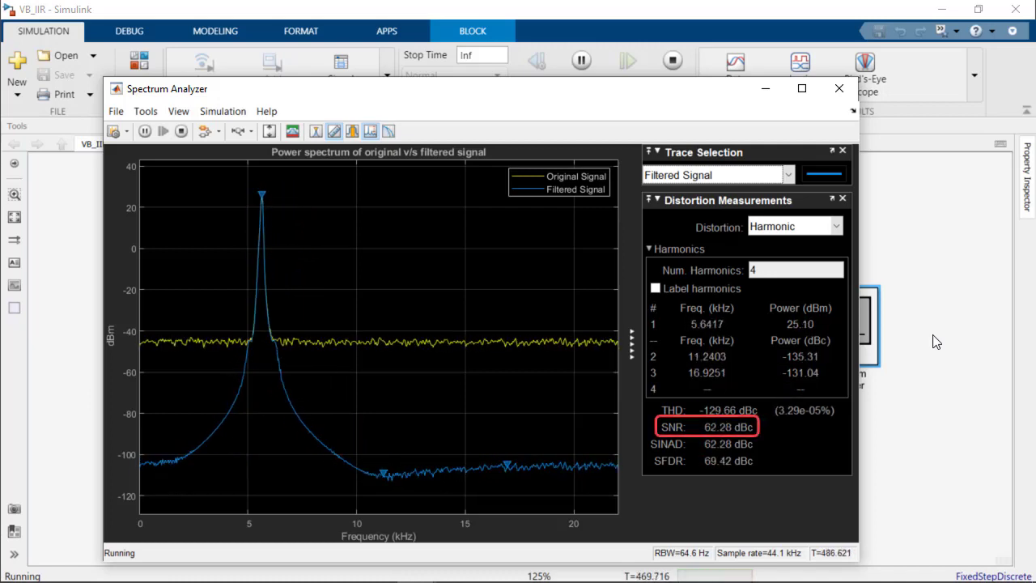
click(789, 176)
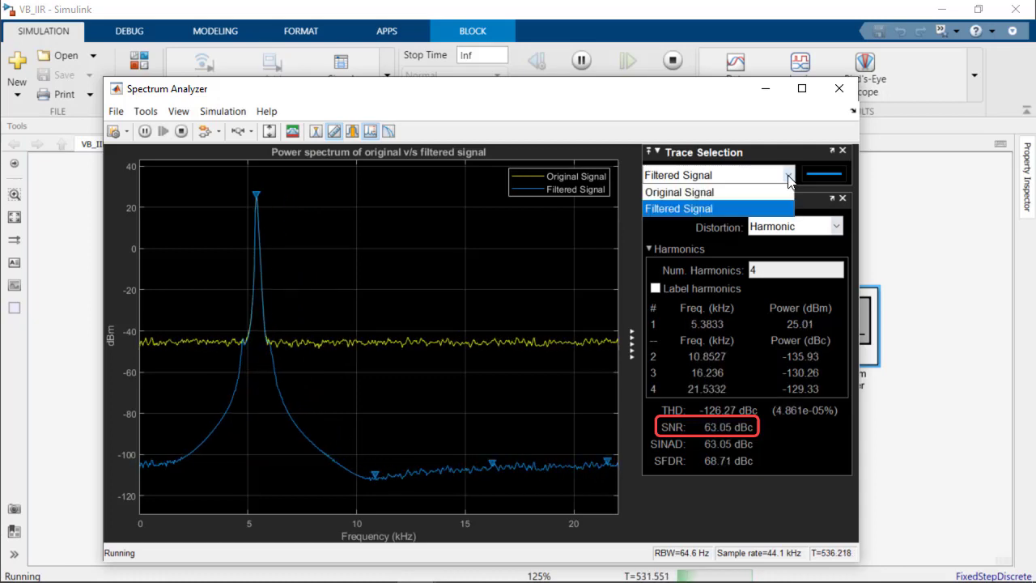
click(770, 192)
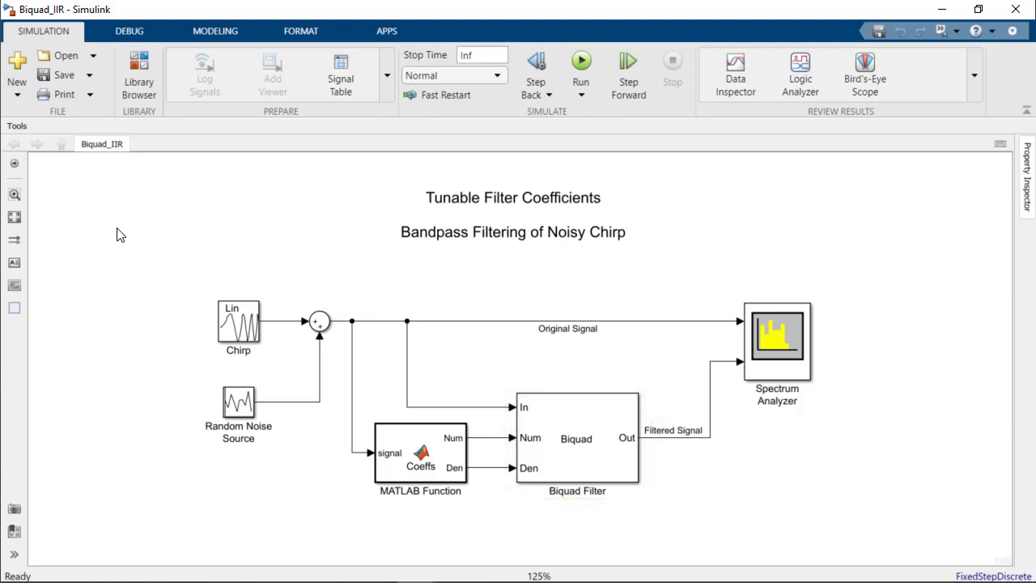
double_click(578, 455)
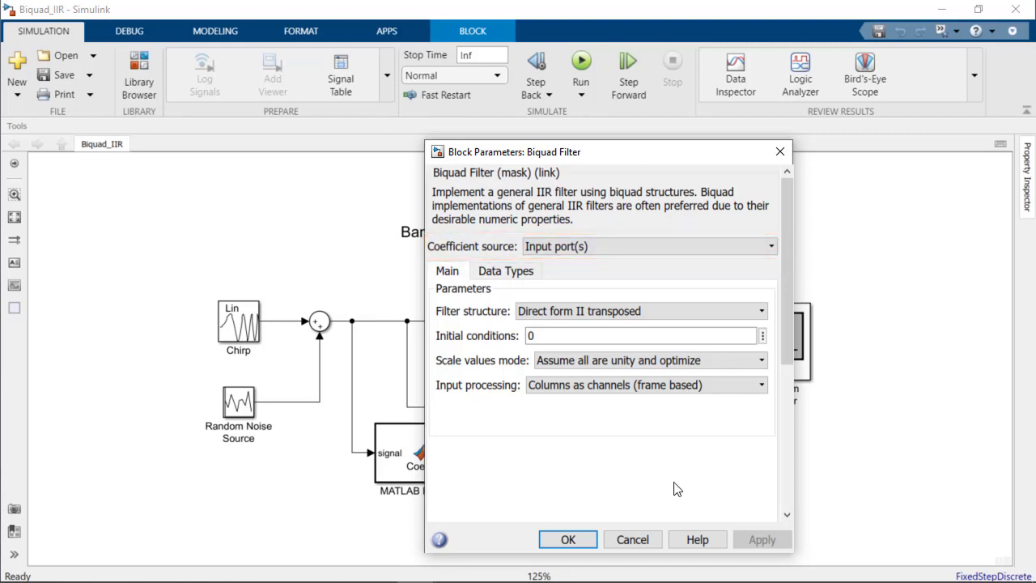
click(594, 541)
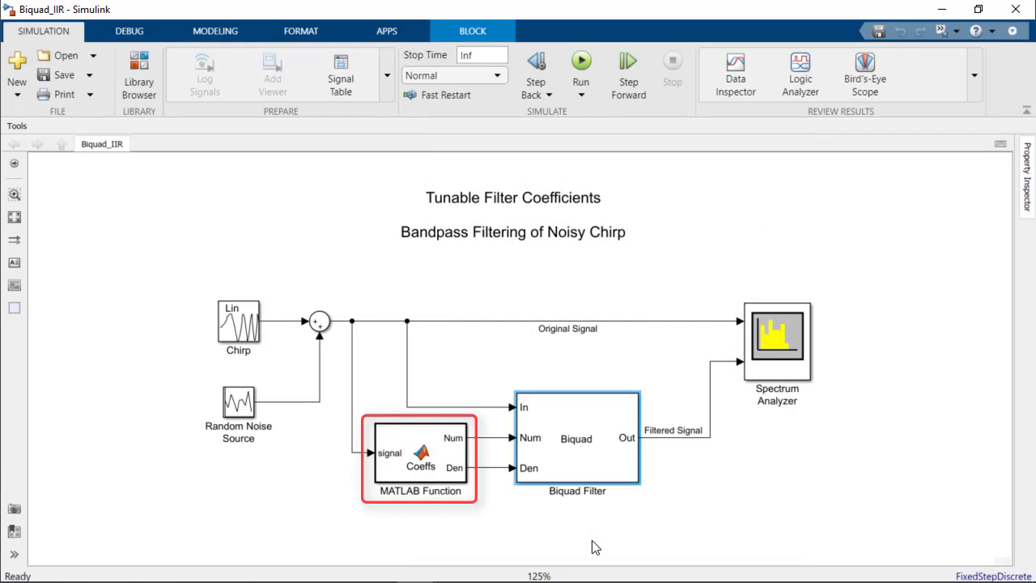
double_click(444, 463)
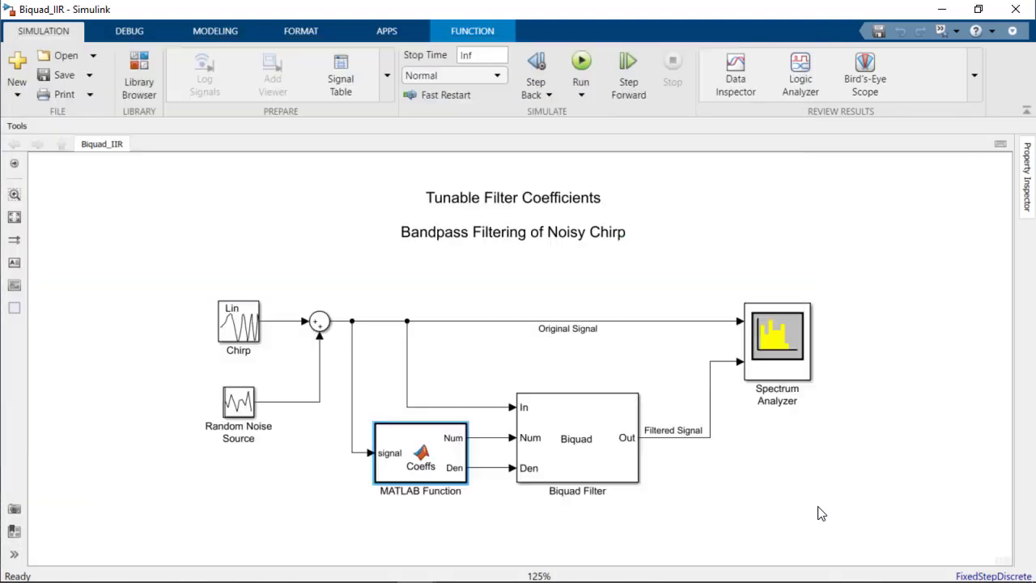
- Run Biquad_IIR, open its Spectrum Analyzer and measure the Original Signal trace for comparison
click(582, 66)
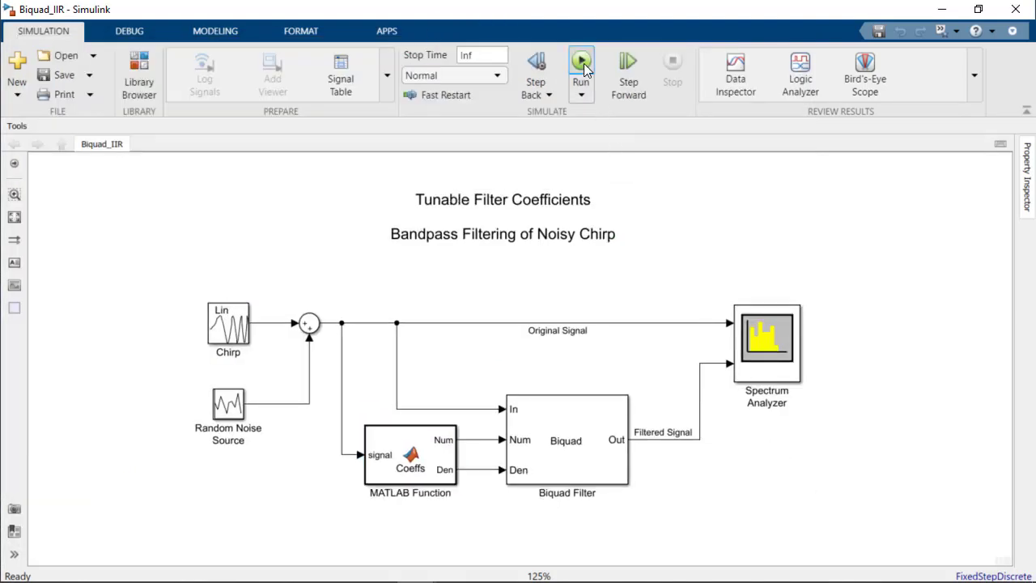
double_click(771, 328)
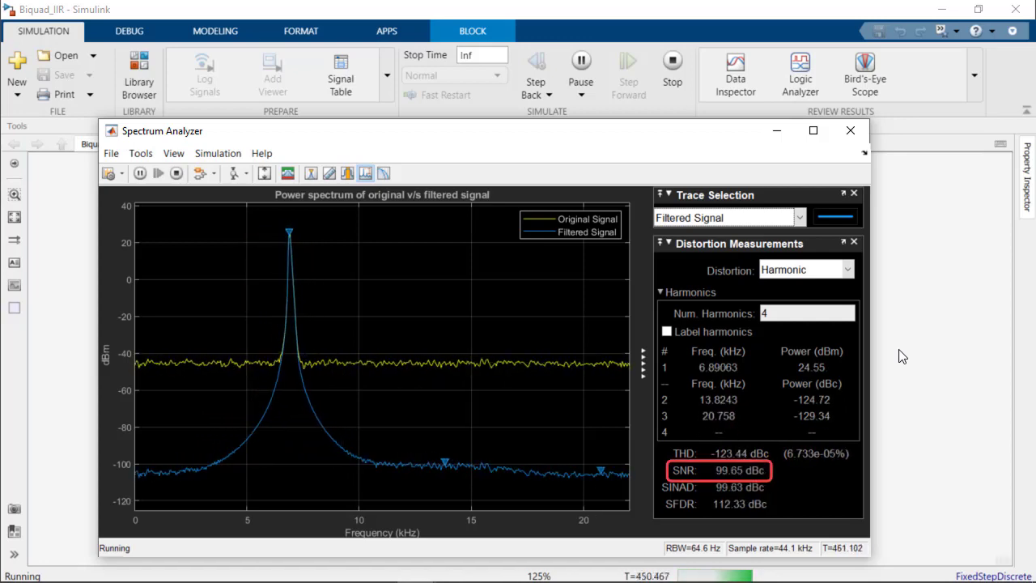
click(799, 217)
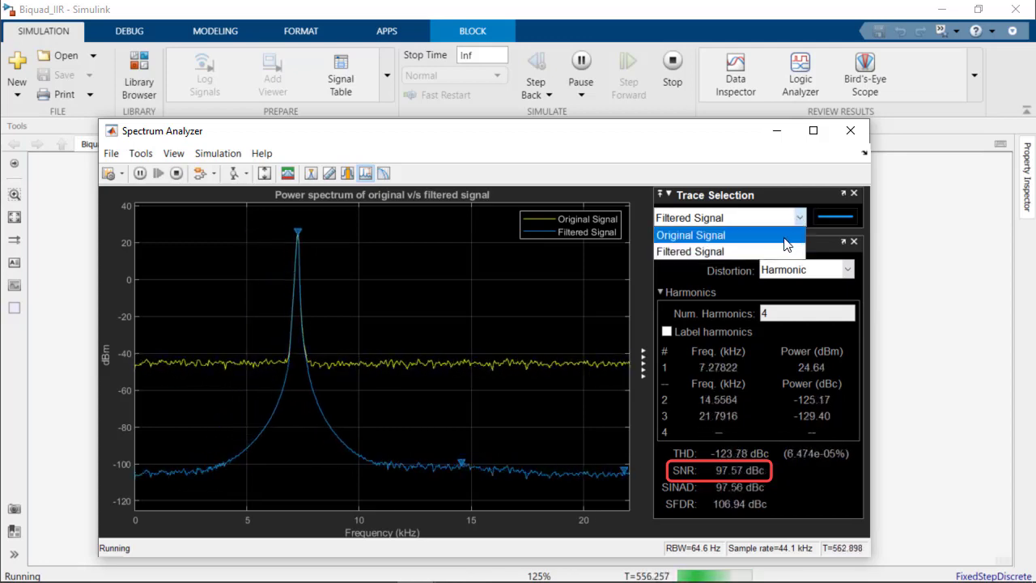
click(790, 235)
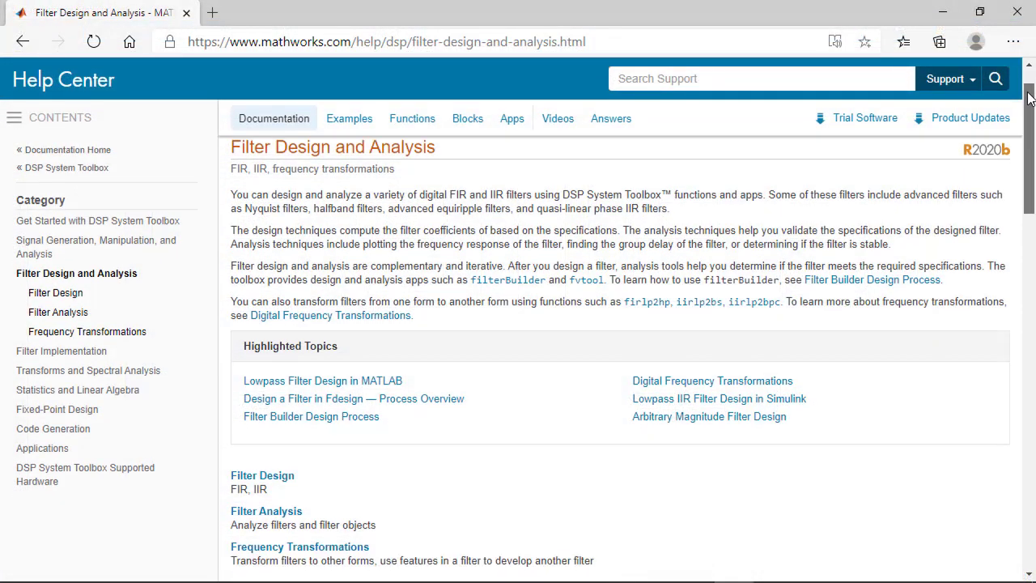
- Scroll the help page down to the Multistage Design Of Decimators/Interpolators example
drag(1030, 97, 1000, 257)
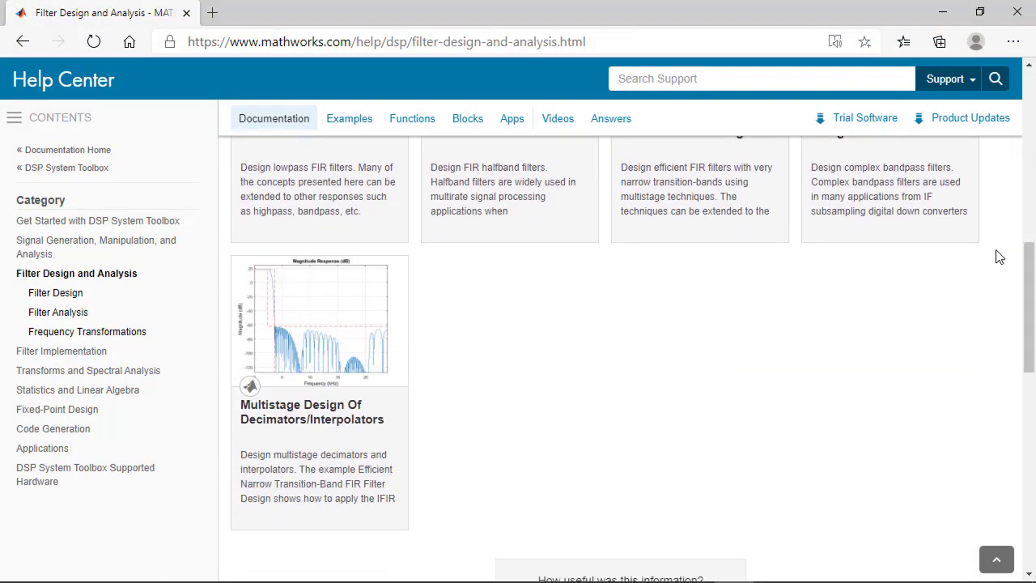